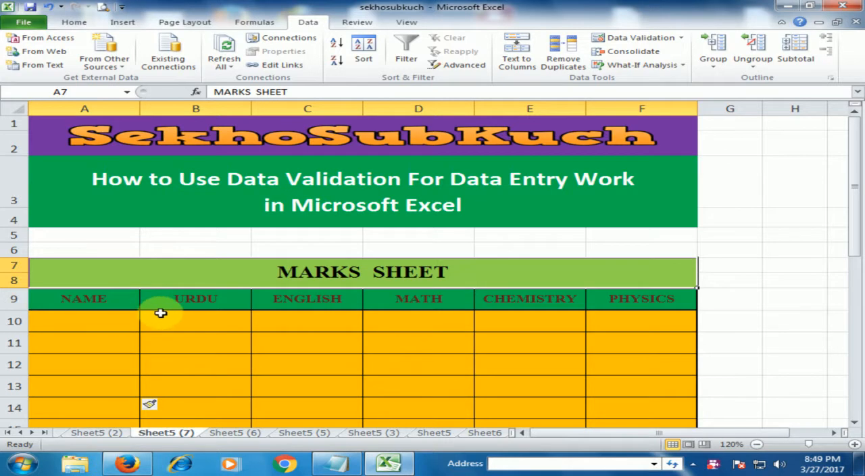
- Add list data validation to the NAME cells A10:A18, with five comma-separated student names as the source
scroll(160, 313, "down", 1)
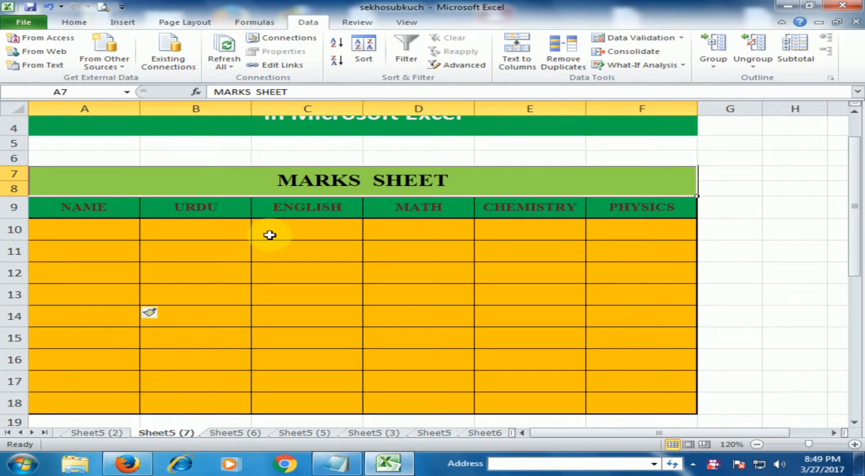
left_click(95, 209)
left_click(112, 234)
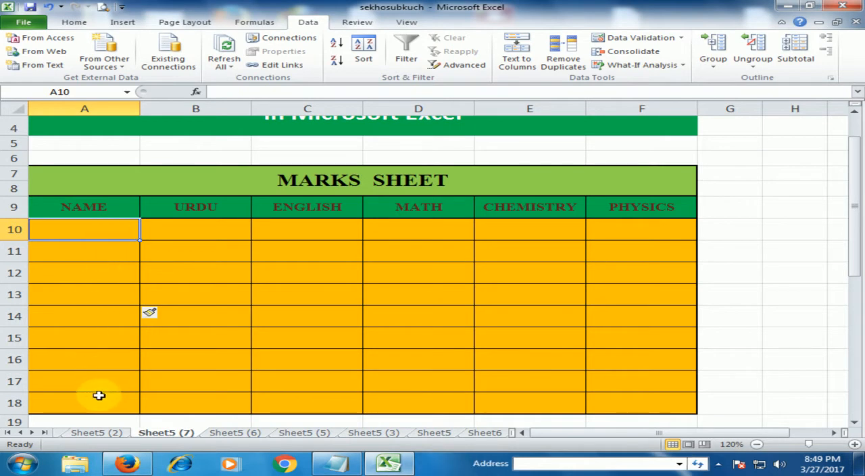
left_click(74, 22)
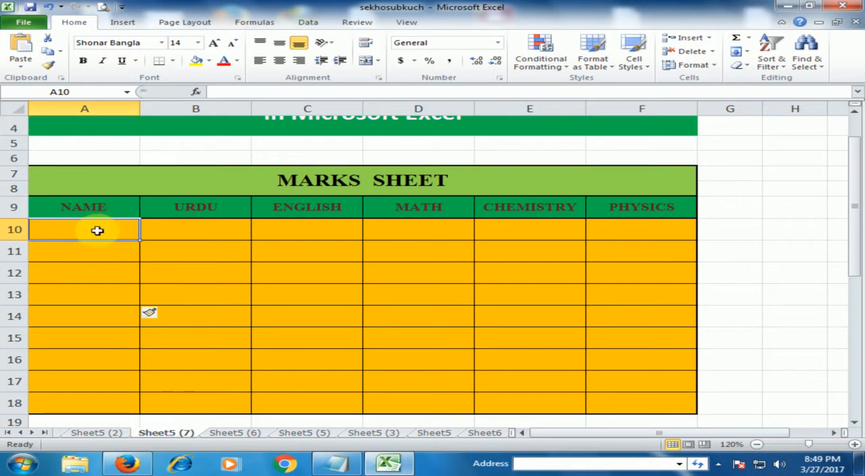
left_click_drag(98, 229, 91, 400)
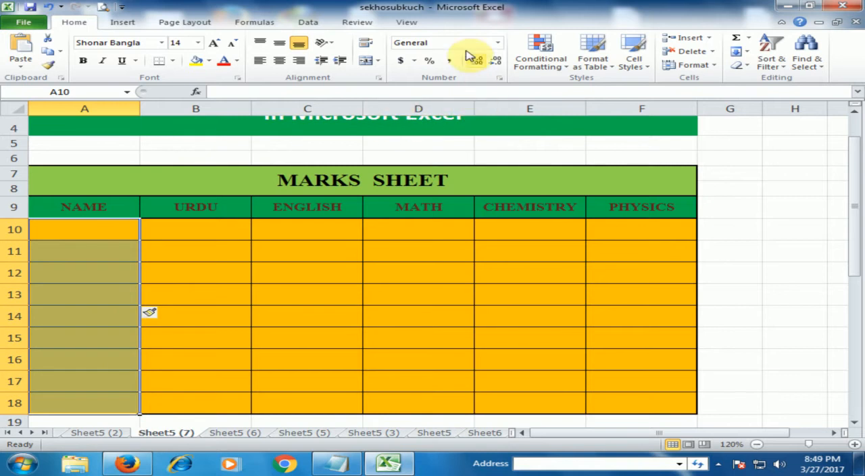
left_click(303, 23)
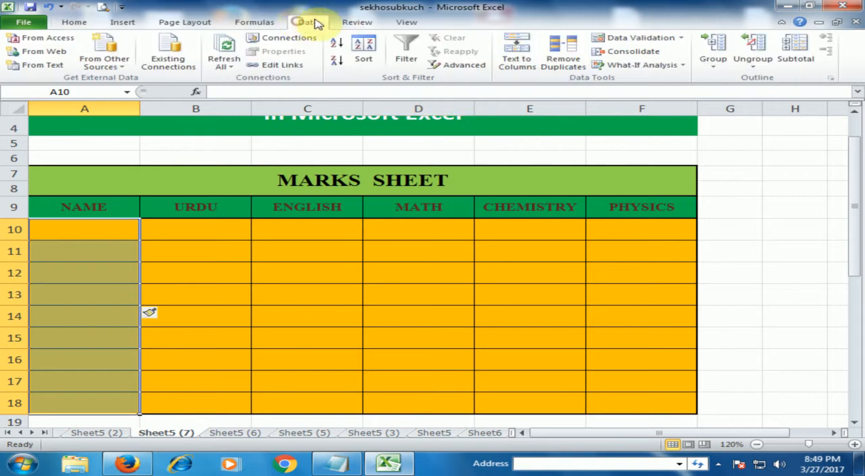
left_click(646, 41)
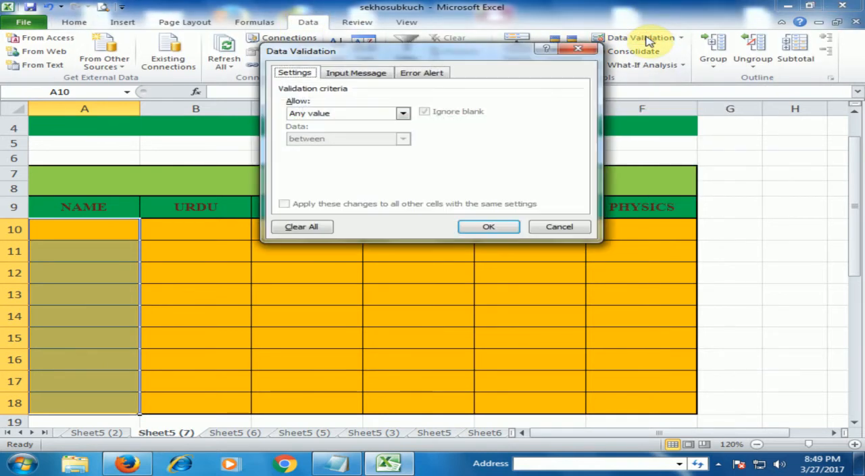
left_click(404, 114)
left_click(332, 149)
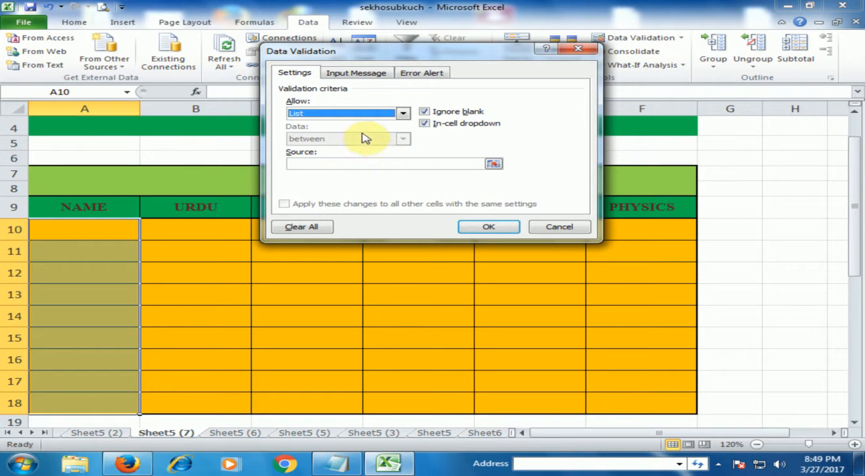
left_click(310, 163)
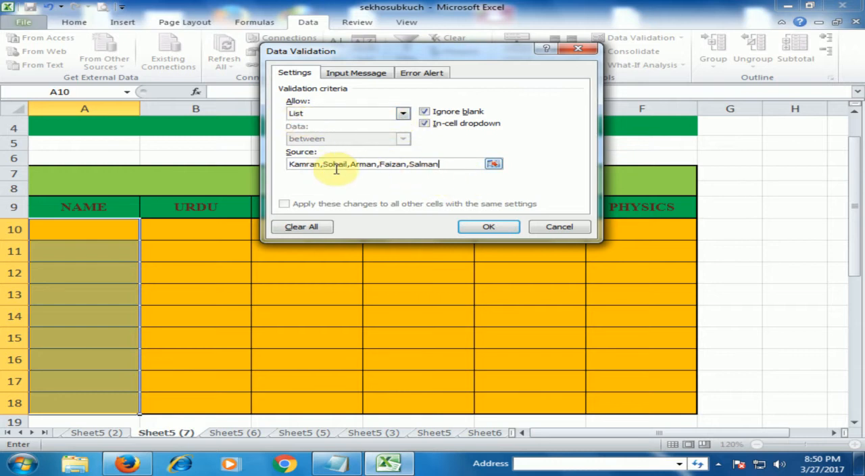
left_click(478, 230)
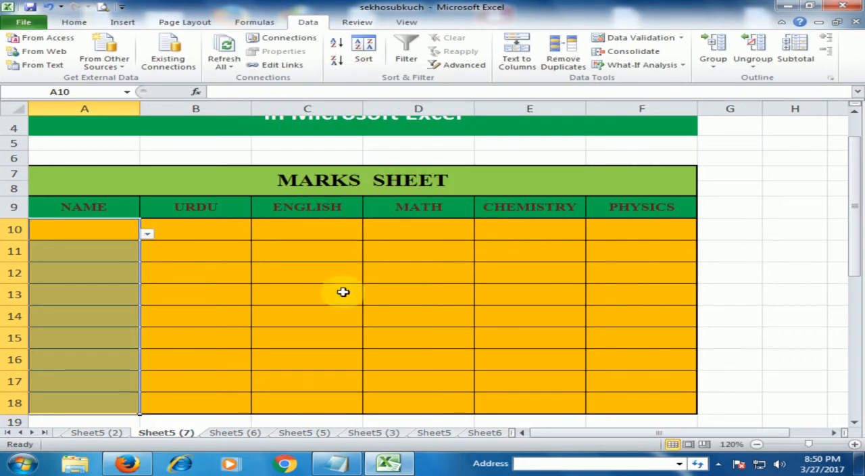
- Fill A10, A11 and A12 with the first, third and fourth student names from the validation list
left_click(342, 290)
left_click(137, 233)
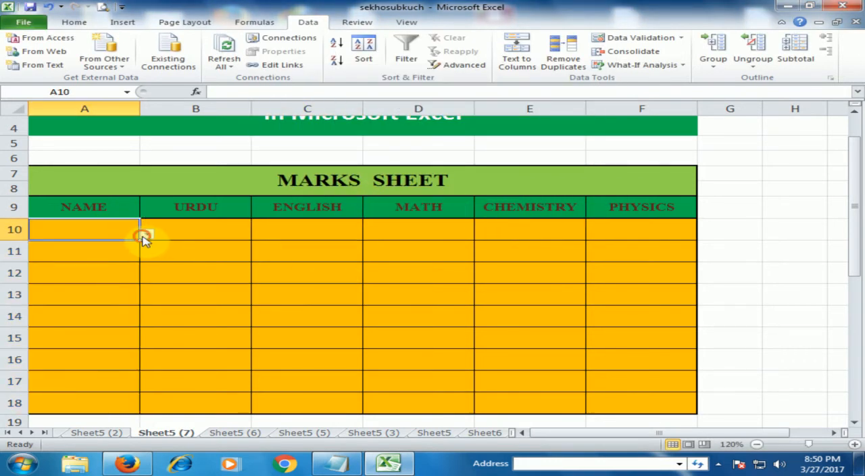
left_click(146, 235)
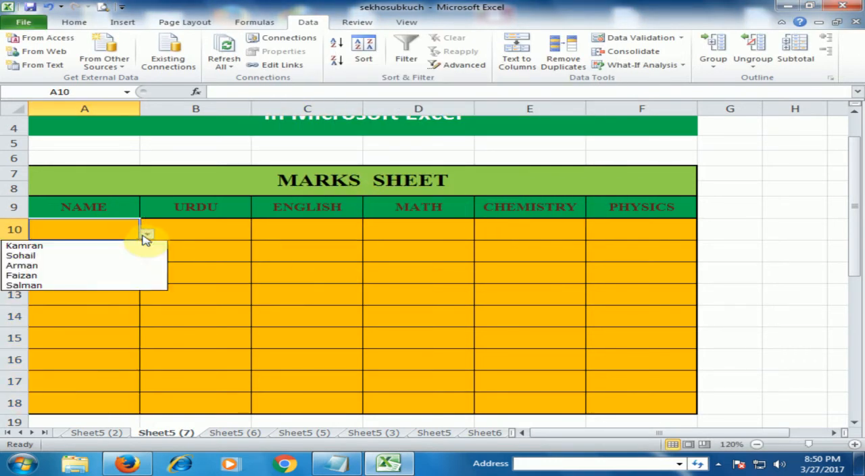
left_click(31, 247)
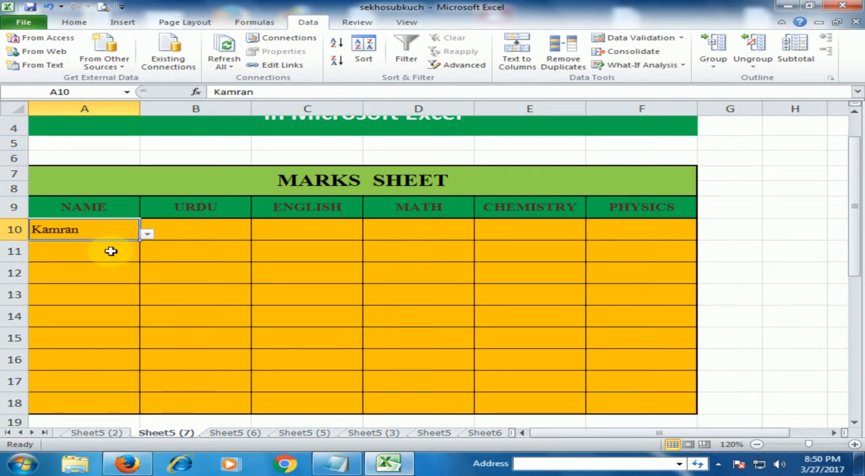
left_click(108, 250)
left_click(145, 254)
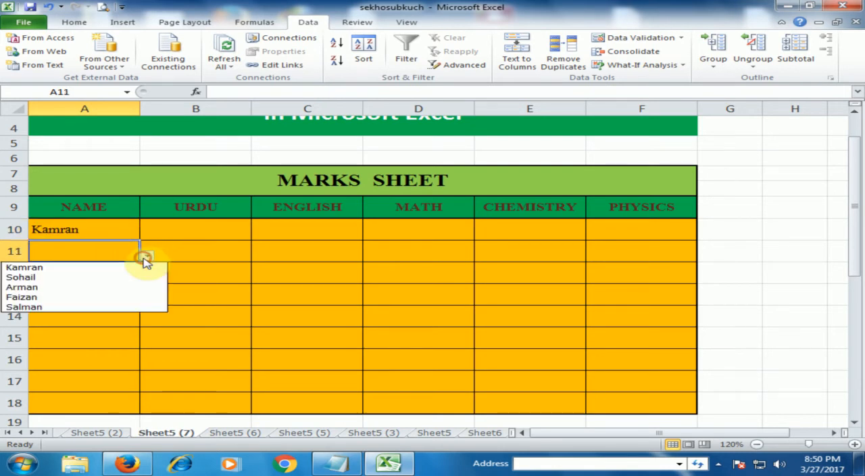
left_click(46, 288)
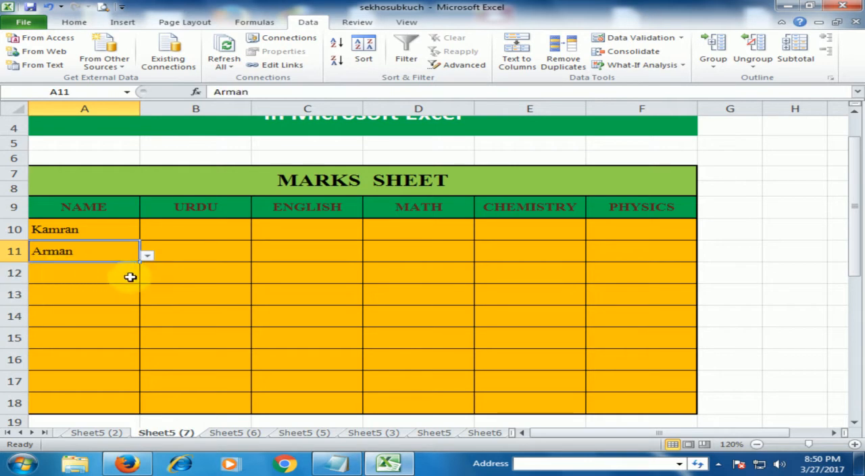
left_click(132, 276)
left_click(146, 276)
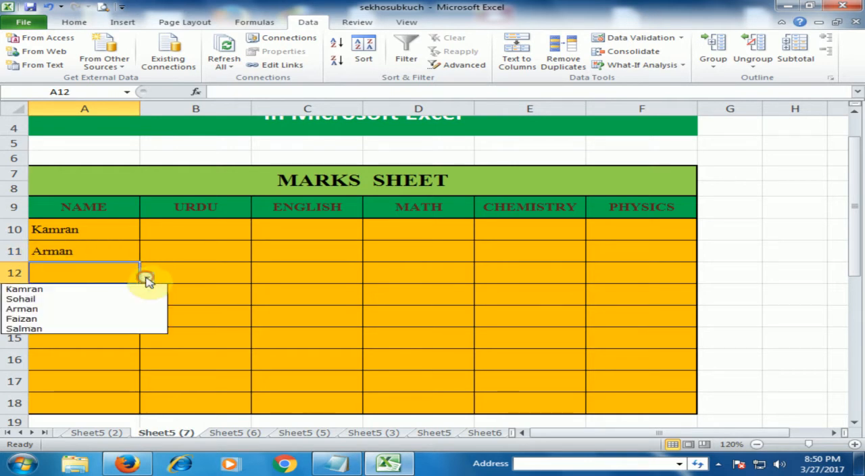
left_click(68, 318)
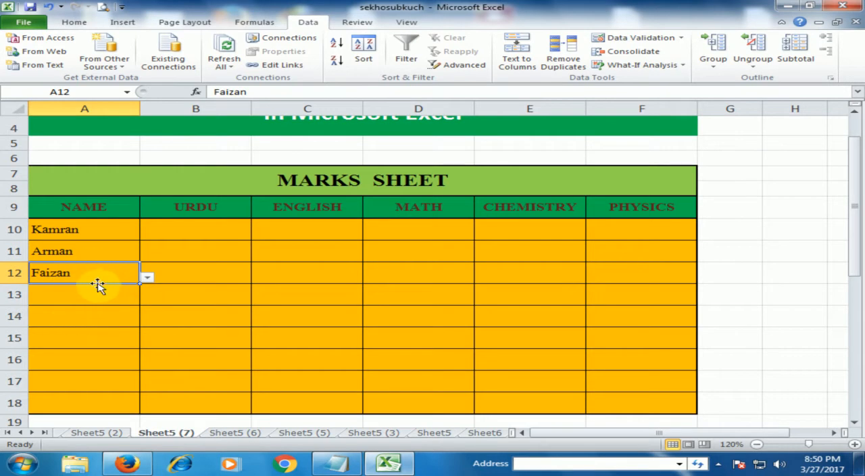
- Set up data validation for the marks cells B10:F18 that allows whole numbers between 0 and 100
left_click(199, 266)
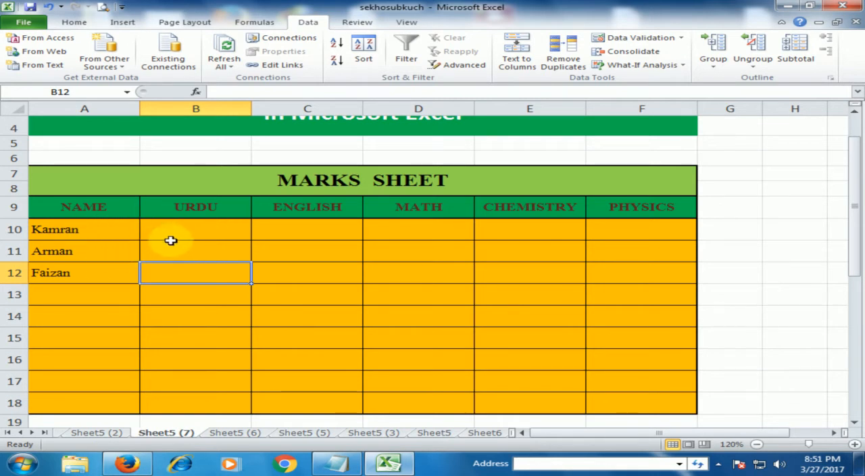
left_click(217, 231)
left_click_drag(203, 227, 651, 411)
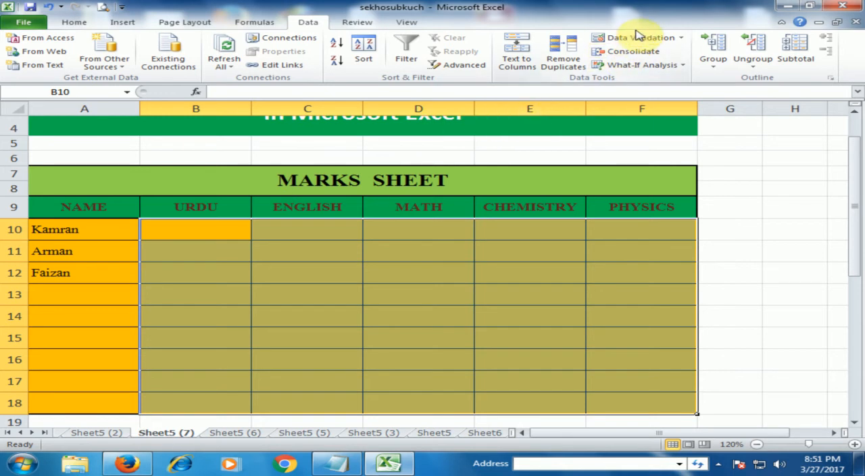
left_click(641, 38)
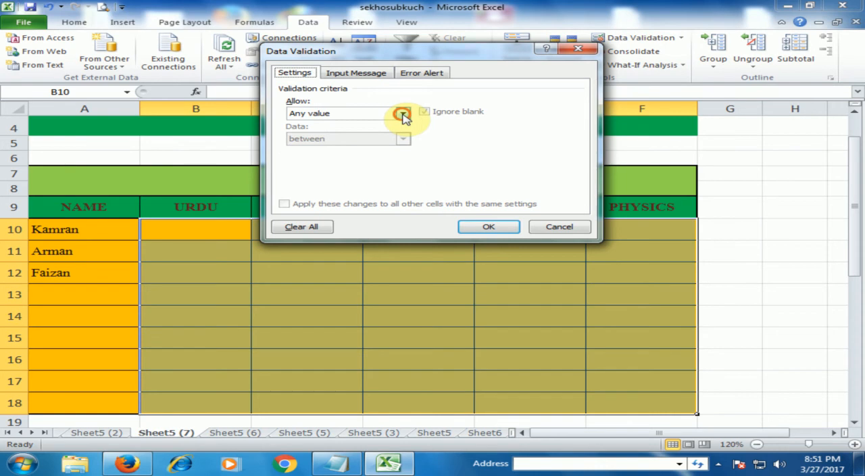
left_click(403, 115)
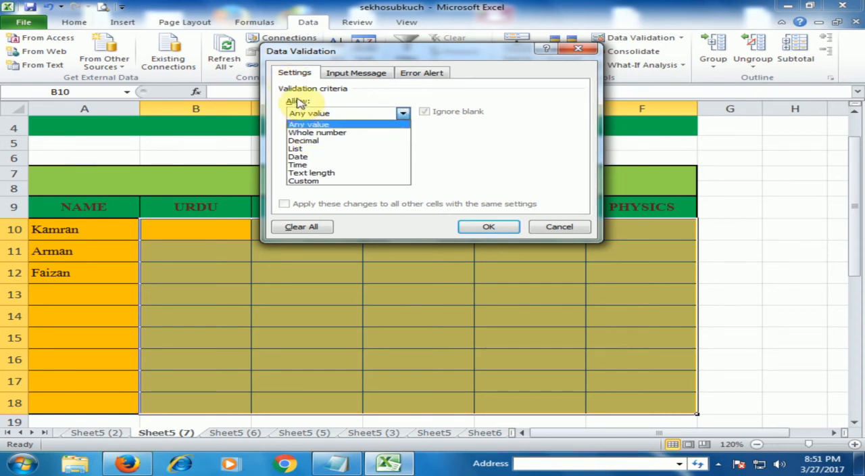
left_click(329, 134)
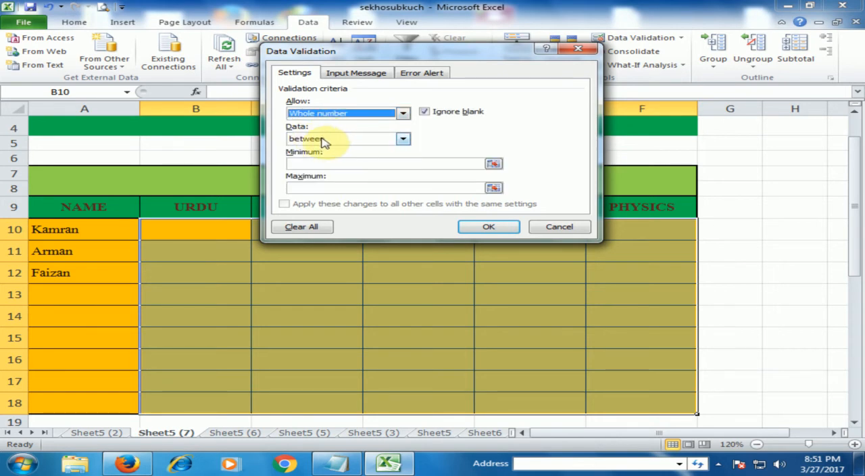
left_click(328, 163)
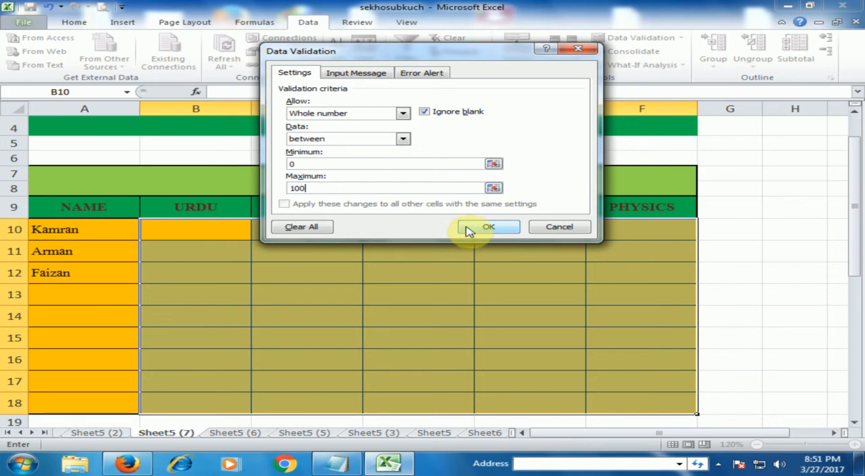
- Give the marks validation an input message titled "Enter Marks" with the text "Type 0 to 100 Marks"
left_click(357, 74)
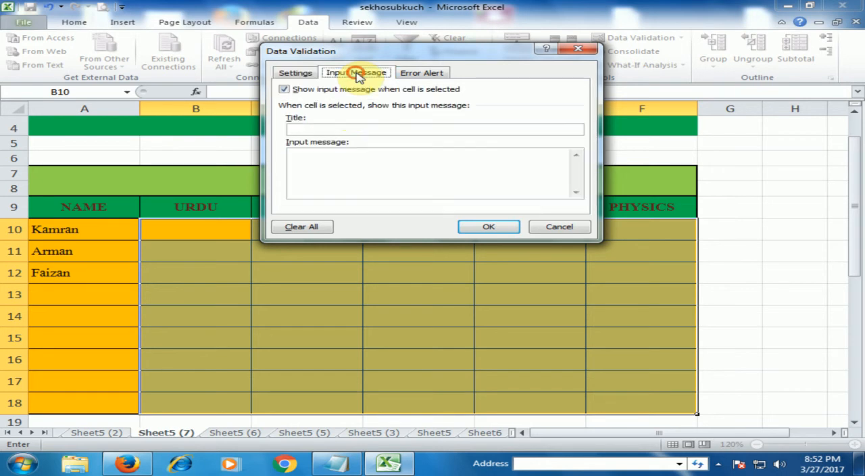
left_click(324, 130)
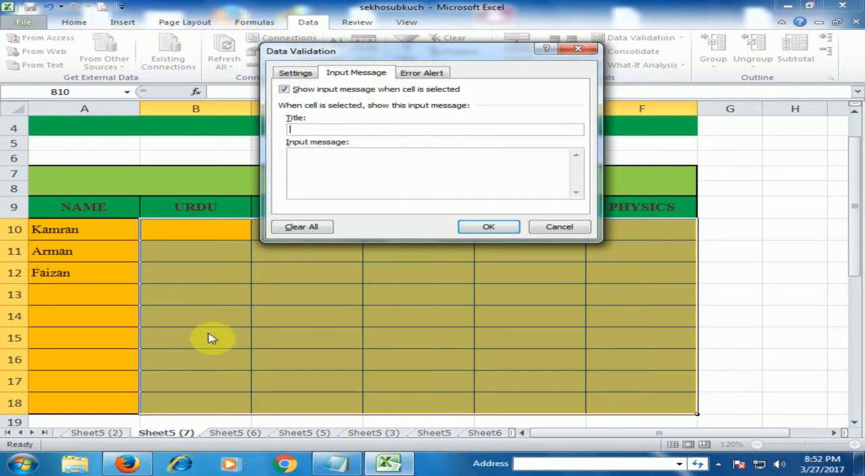
type("Enter Marks")
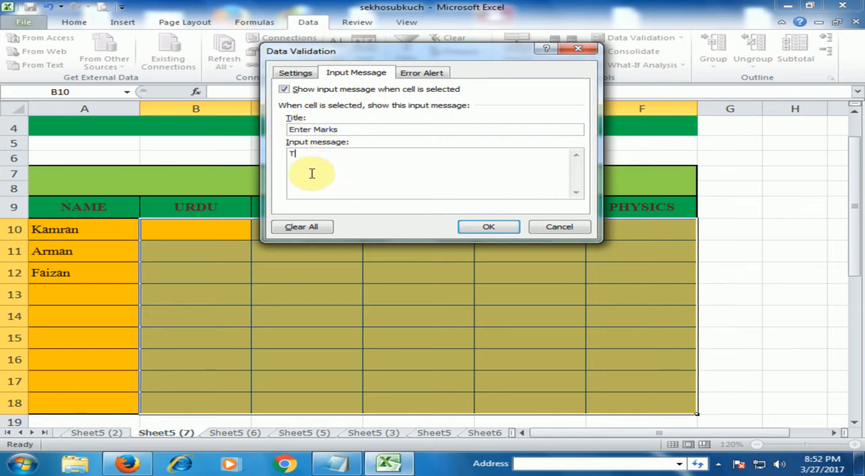
type("ype")
type(" 0")
type("ti")
type(" 100")
type(" Marks")
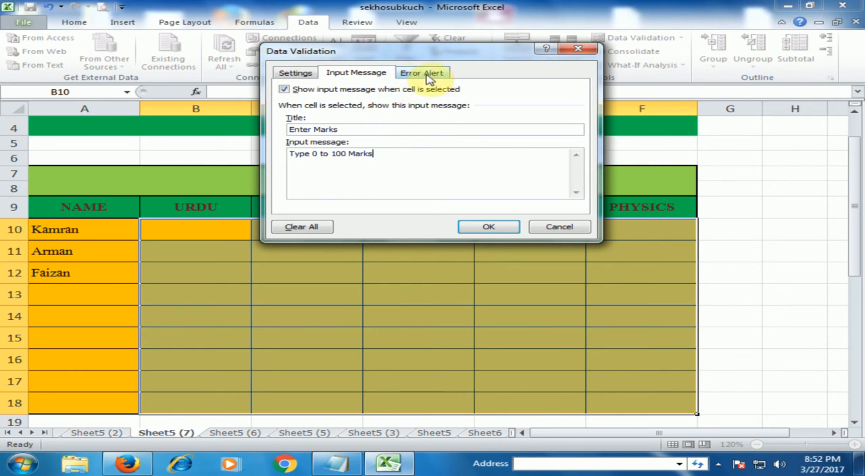
- Set the validation's error alert to the Stop style with the title "Marks"
left_click(406, 76)
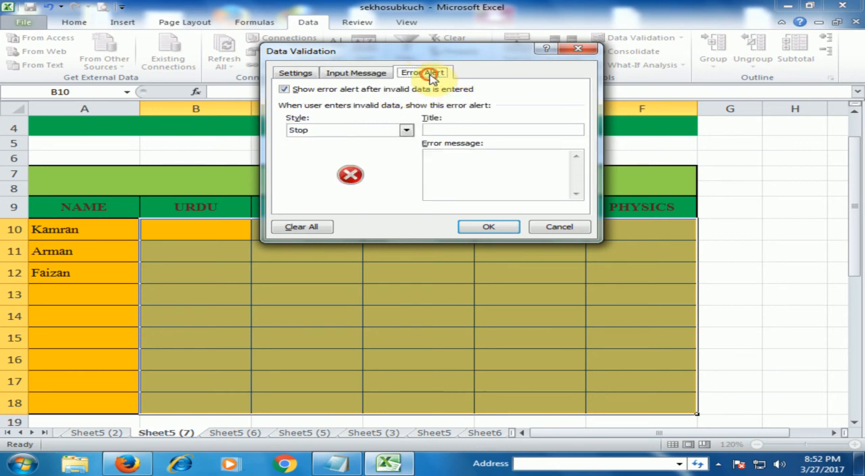
left_click(405, 131)
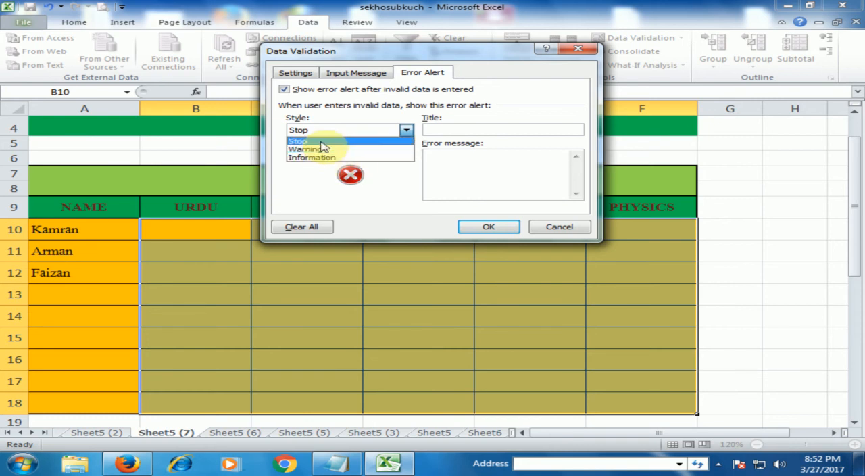
left_click(320, 140)
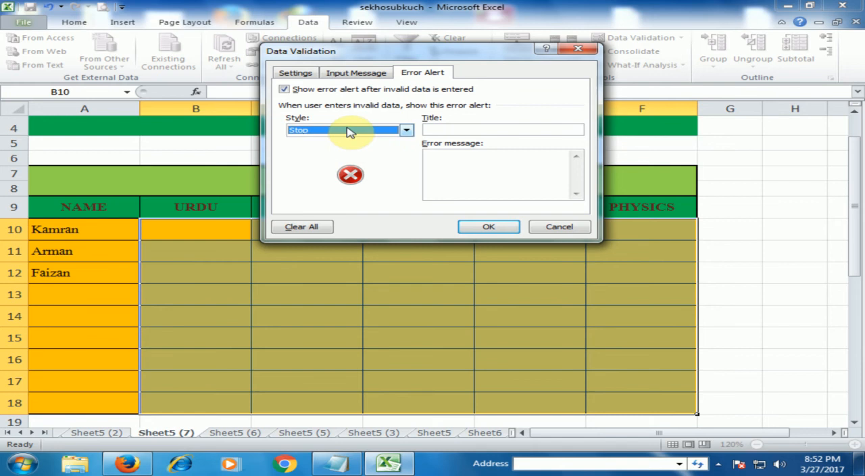
left_click(460, 129)
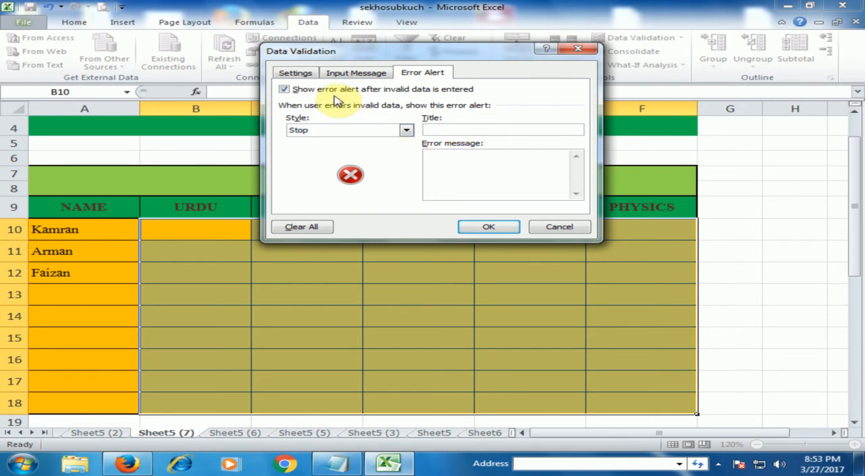
type("Marks")
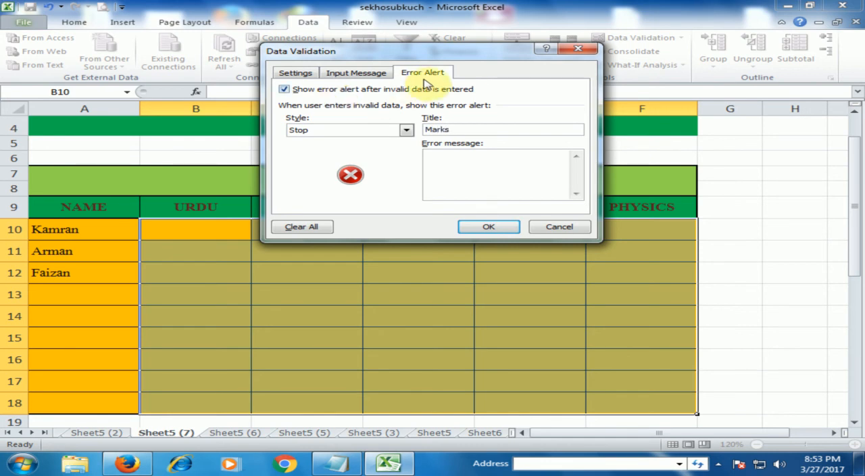
- Enter "Please Type 0 to 100 Marks" as the error message, apply the validation and select cell B10
left_click(465, 165)
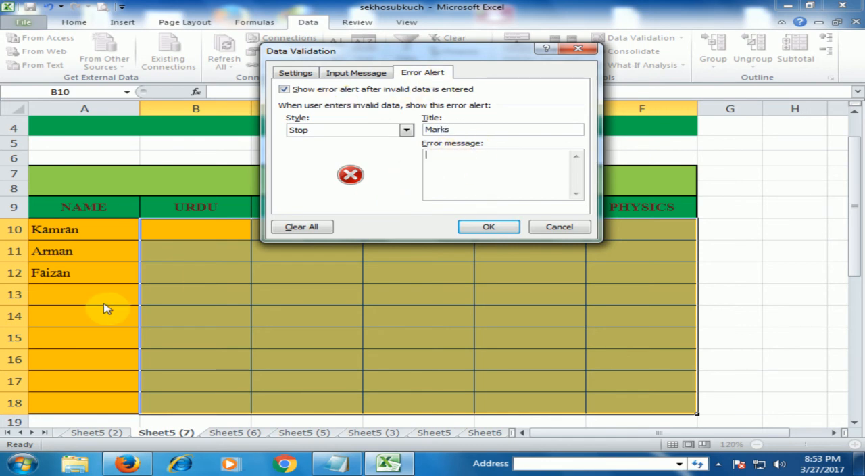
type("Please")
type(" I")
type("ype")
type(" 0")
type(" to")
type("o ")
type("100")
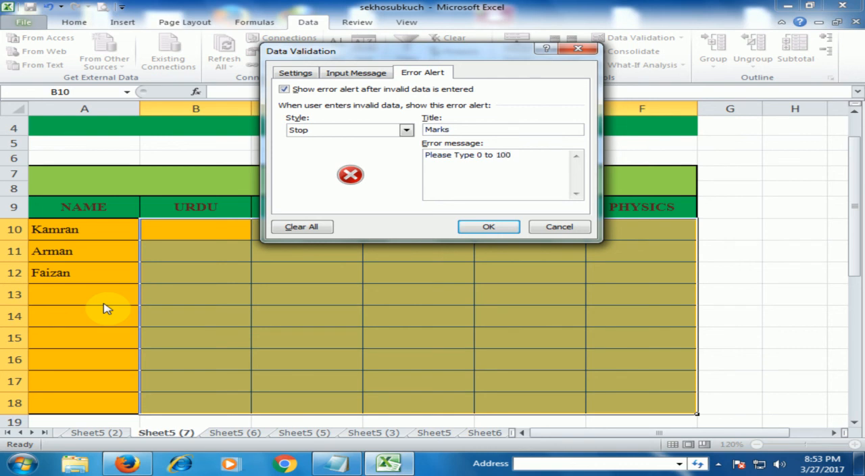
type(" Marks")
left_click(479, 230)
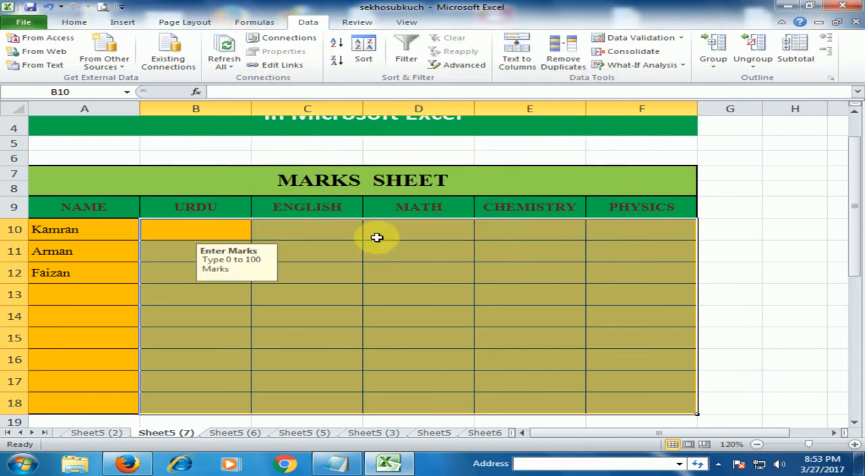
left_click(210, 230)
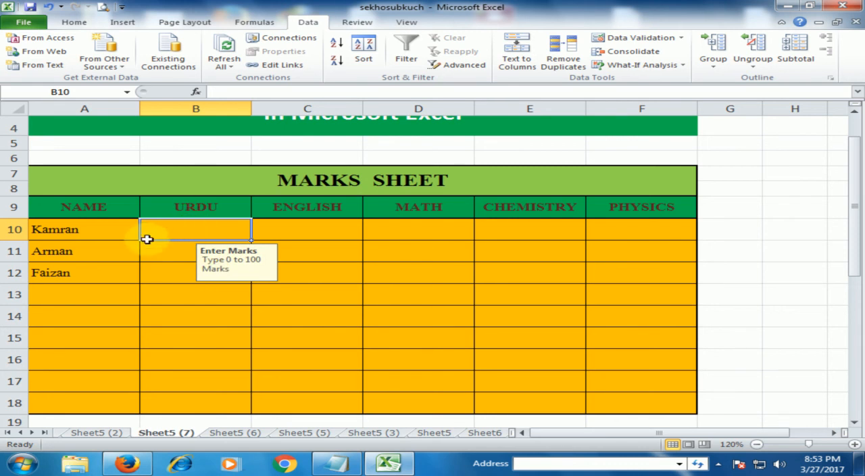
- Enter 50 as the Urdu mark in cell B10
type("50")
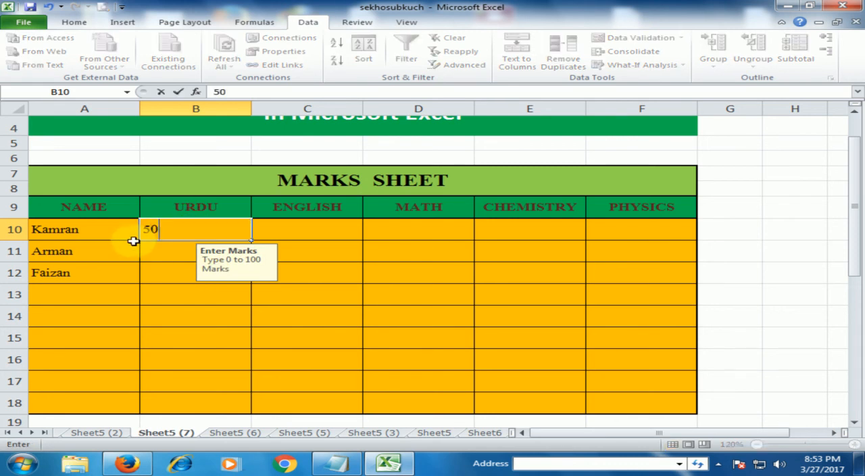
key("Return")
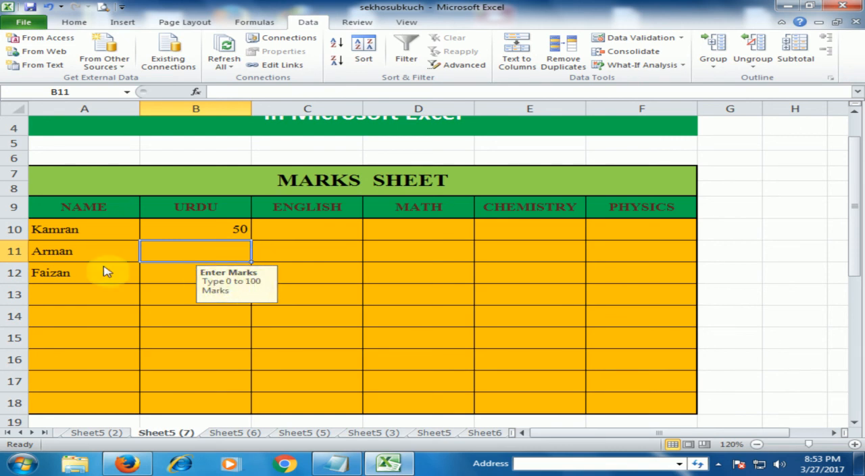
- Test the marks validation by trying 105 and 106 as the Urdu mark in cell B11, and cancel the entry
type("1")
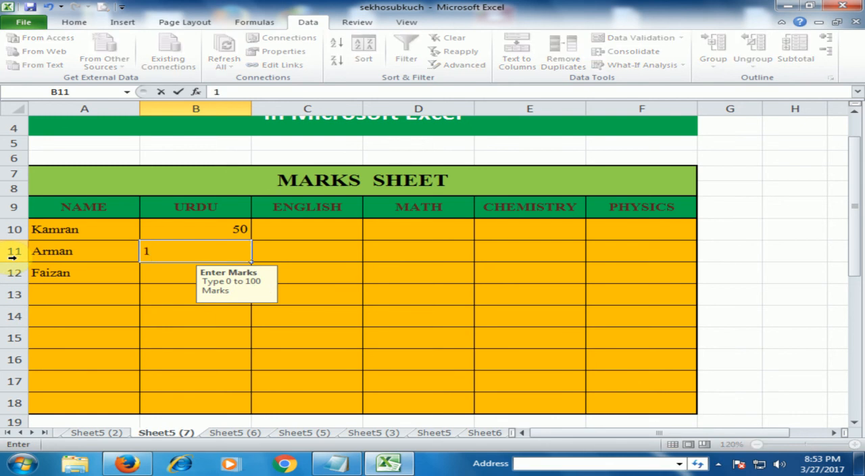
type("05")
key("Return")
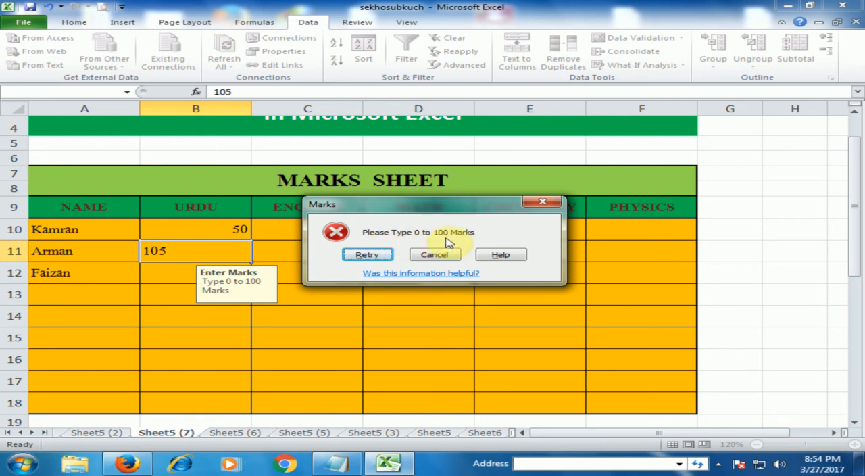
left_click(382, 256)
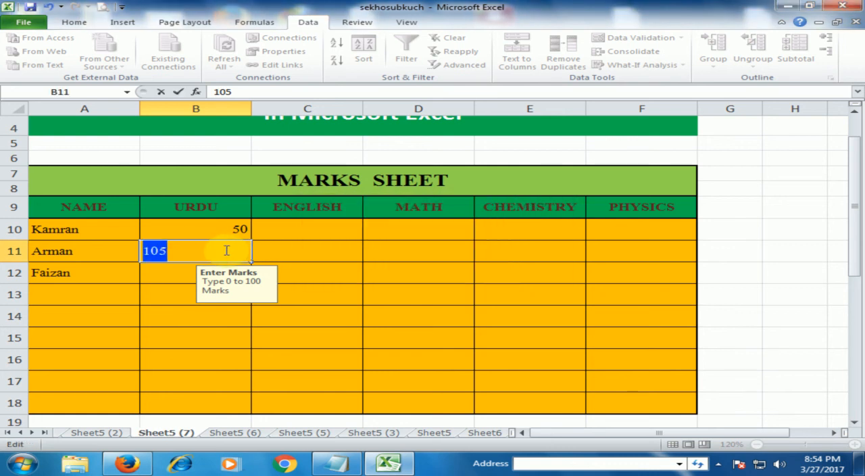
left_click(227, 249)
key("BackSpace")
type("6")
key("Return")
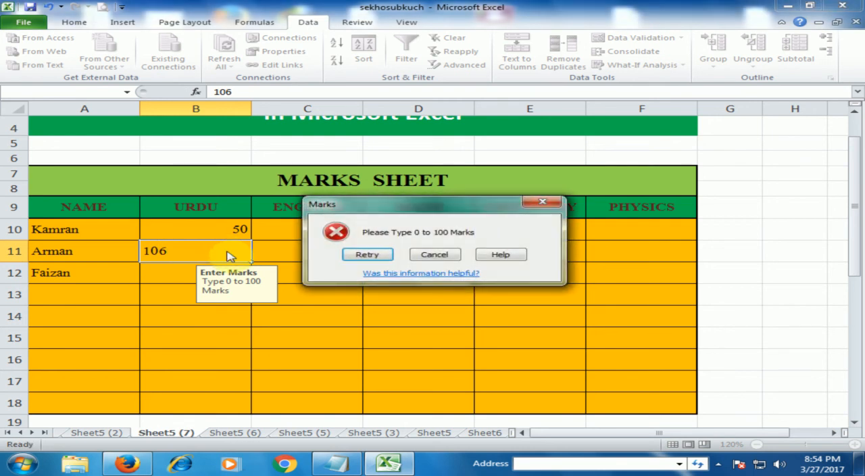
left_click(433, 254)
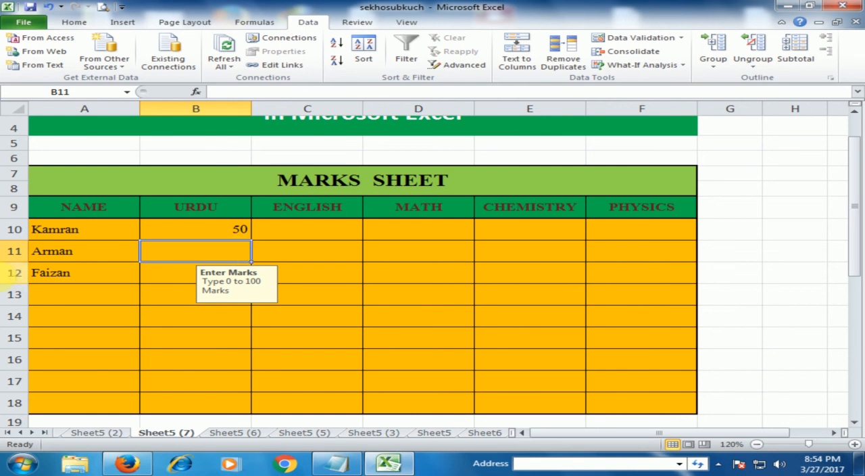
- Enter the Urdu marks 80 in cell B11 and 90 in cell B12
type("801")
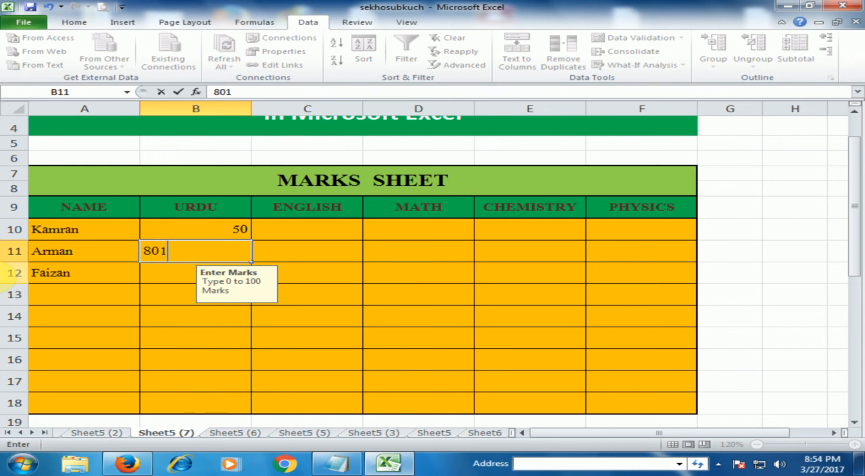
key("BackSpace")
key("Return")
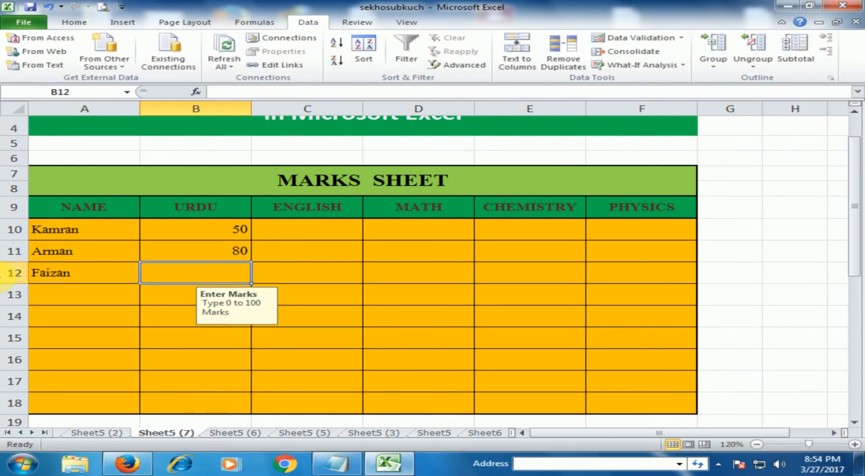
type("90")
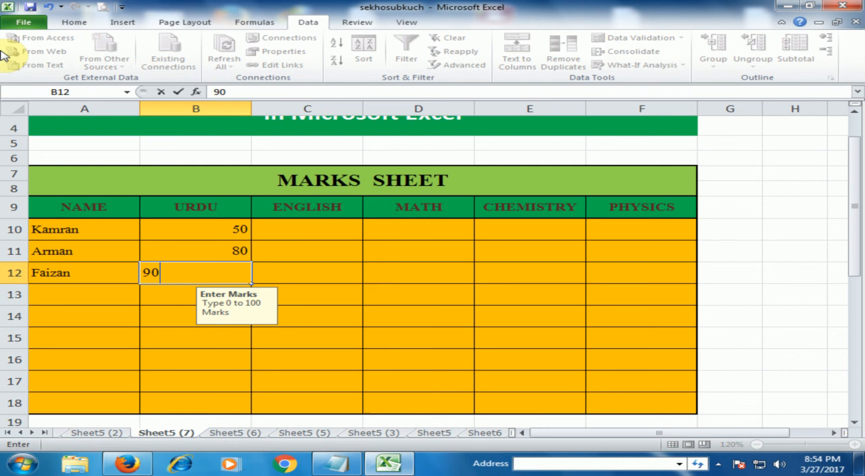
key("Return")
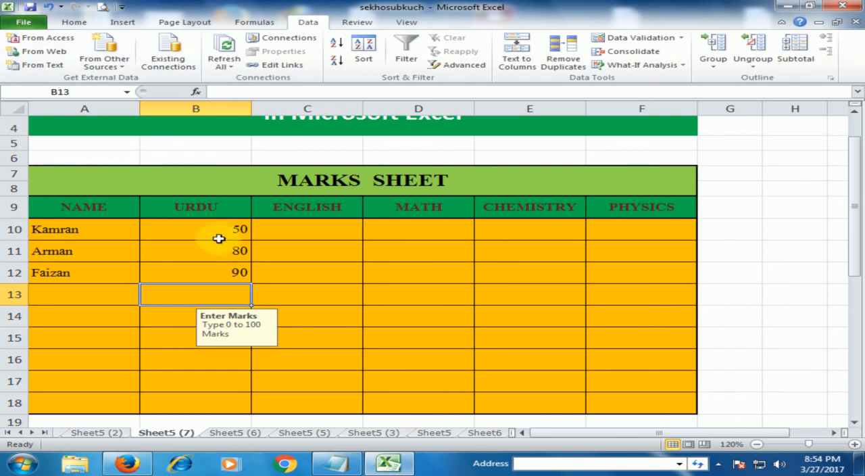
left_click(293, 291)
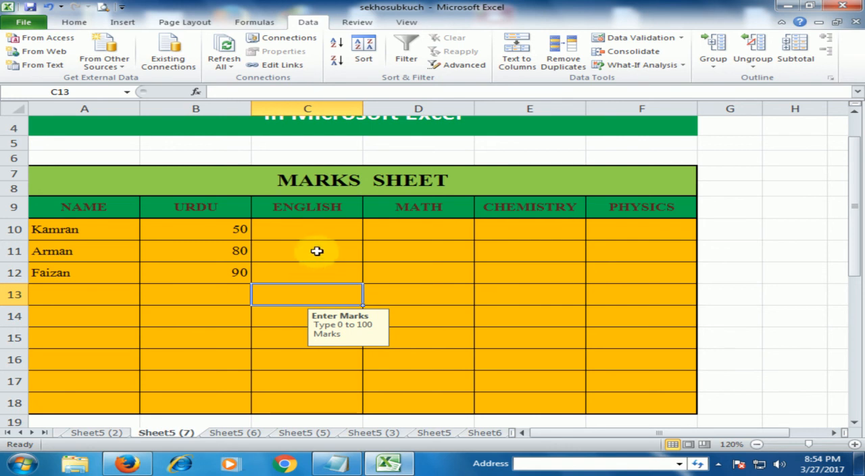
left_click(315, 254)
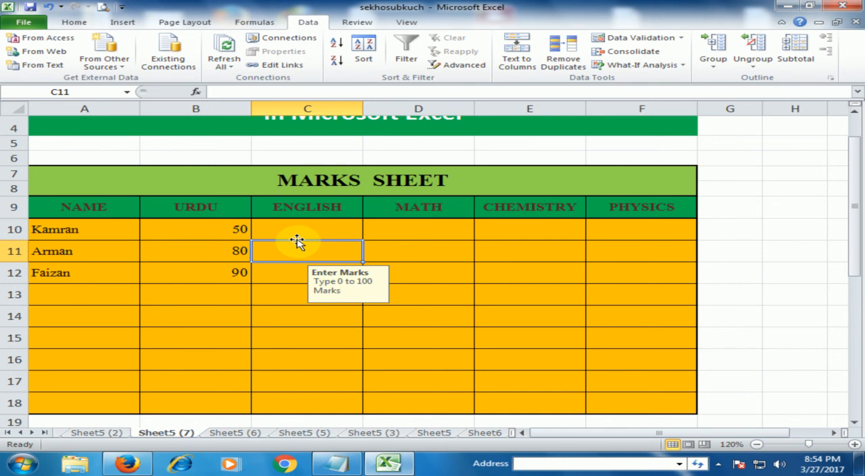
scroll(297, 241, "up", 1)
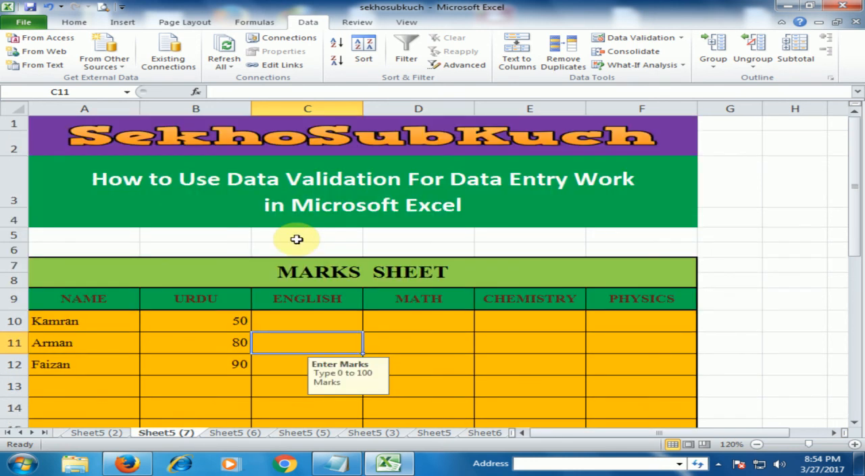